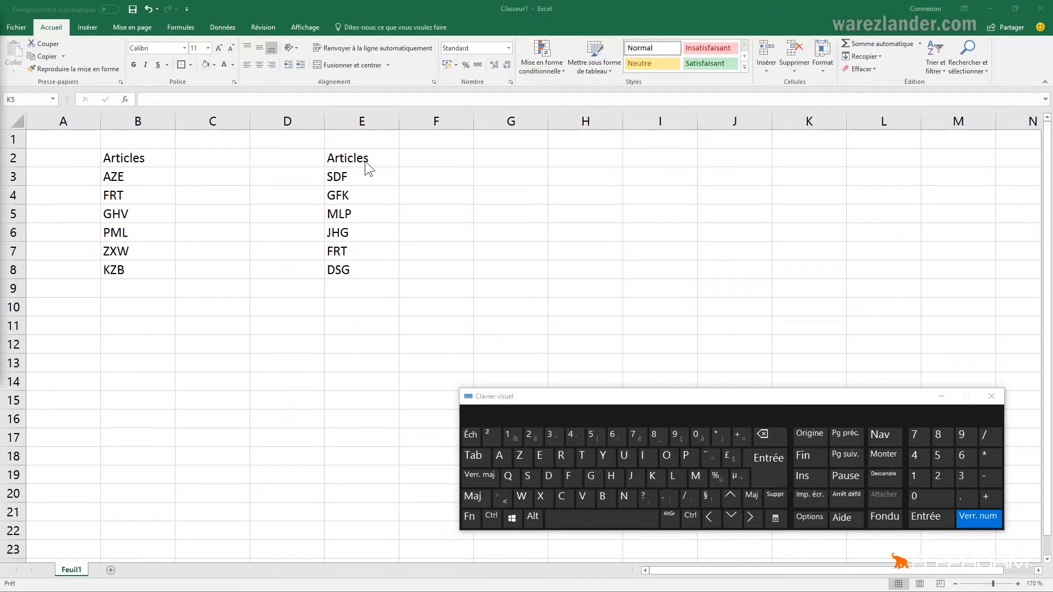
- Give the "Articles" header in B2 a dark green fill and white text
click(127, 159)
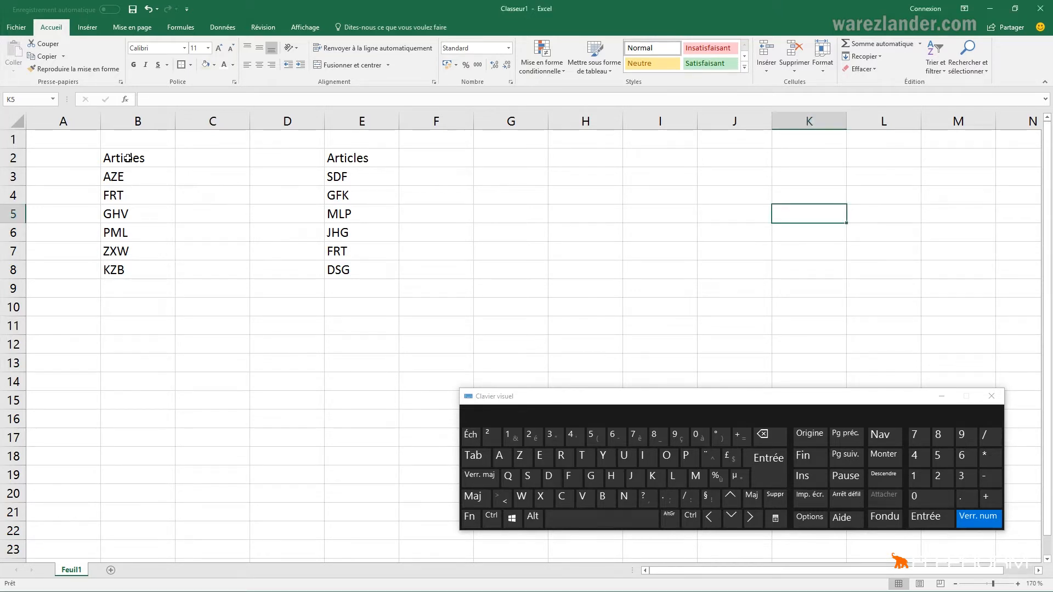
click(128, 159)
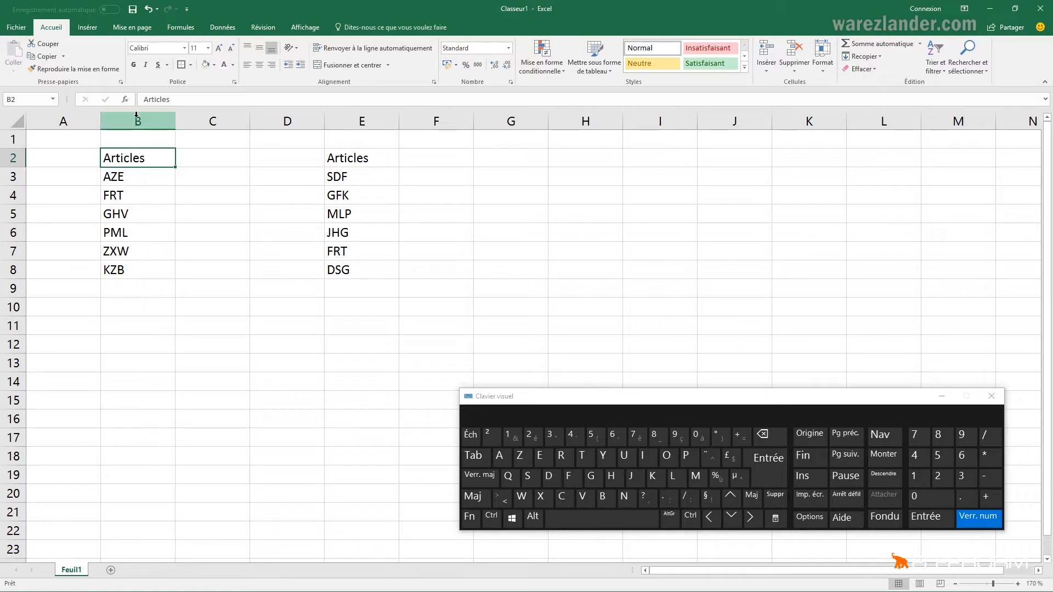
click(214, 67)
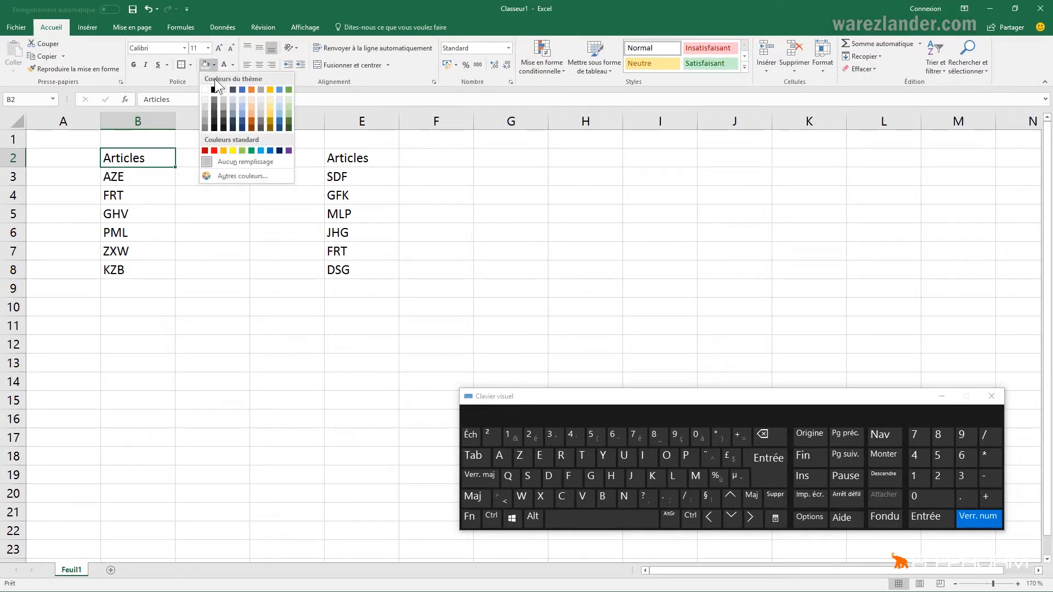
click(288, 121)
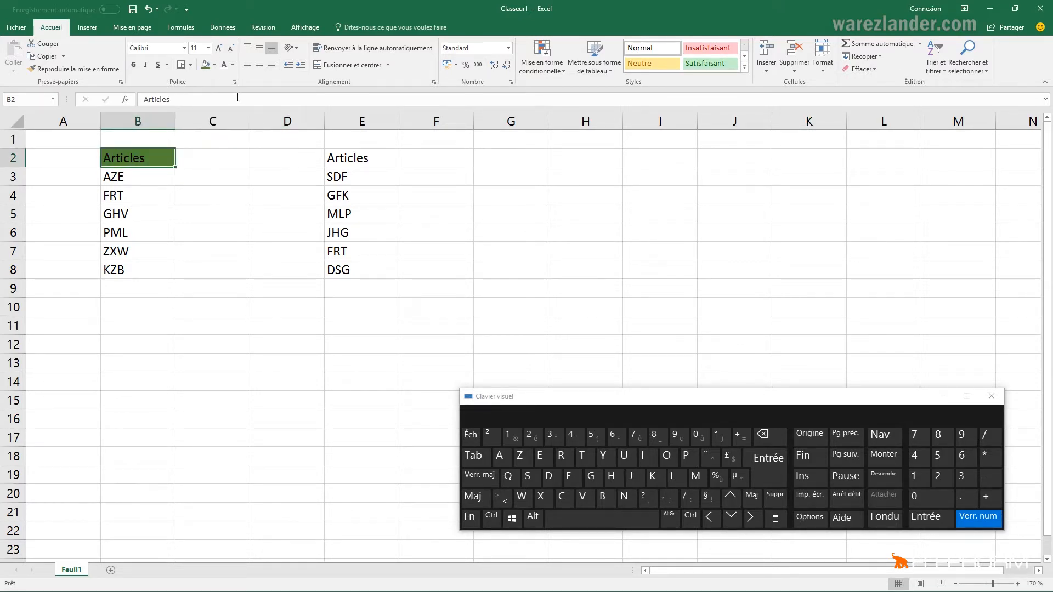
click(234, 65)
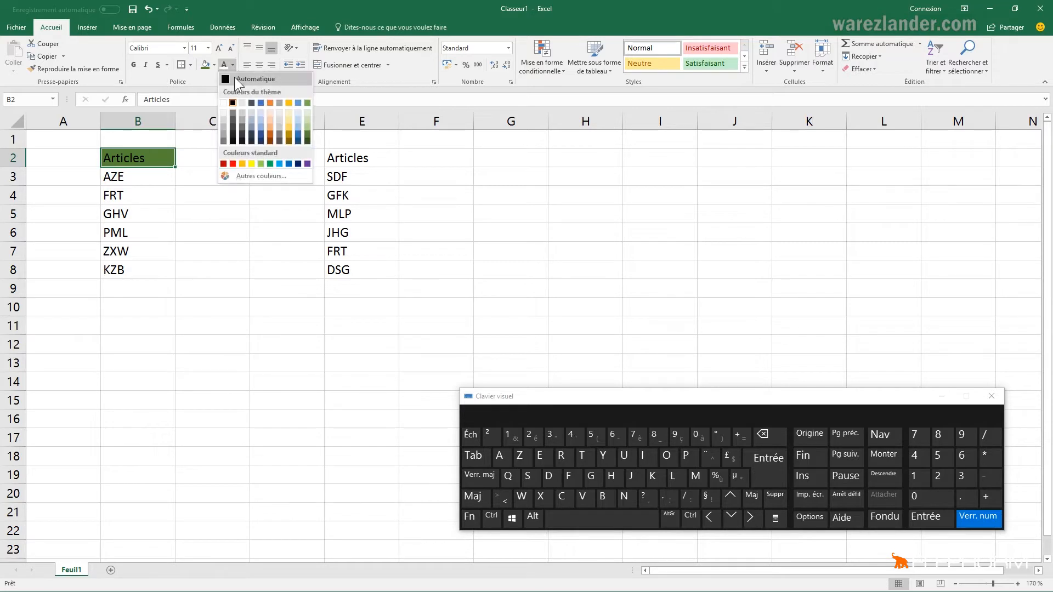
click(224, 113)
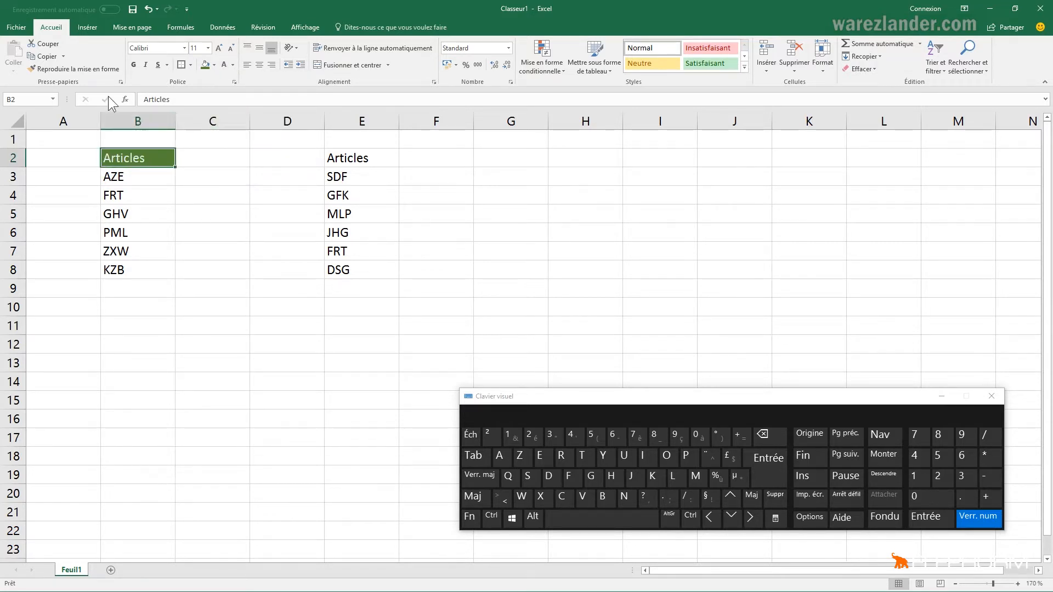
- Make the B2 header bold and surround it with thick outside borders
click(133, 65)
click(190, 65)
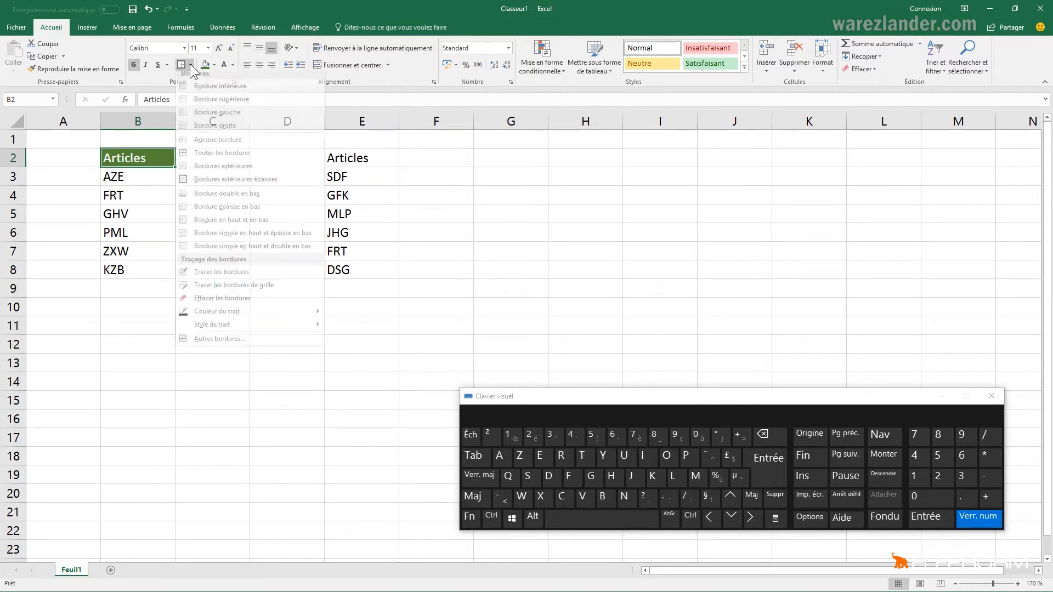
click(218, 185)
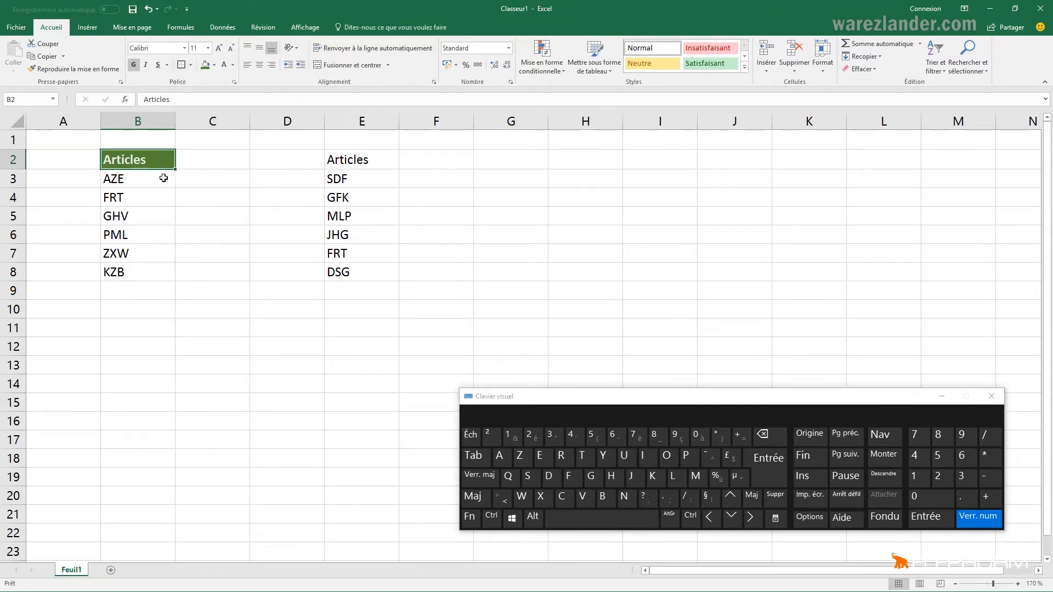
- Apply all borders and a light green fill to the article codes in B3:B8
drag(153, 180, 153, 273)
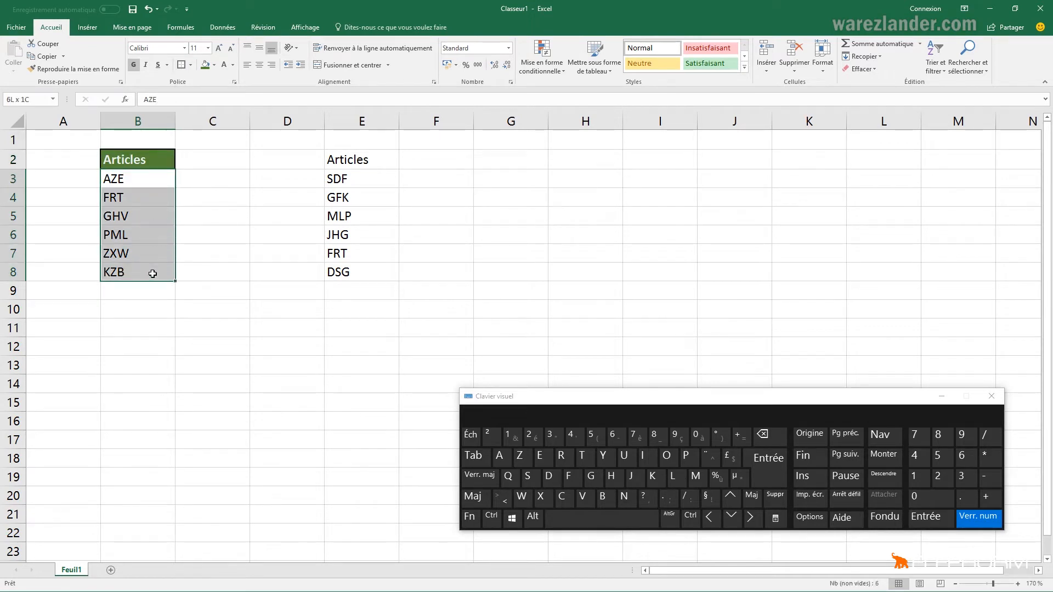
click(191, 65)
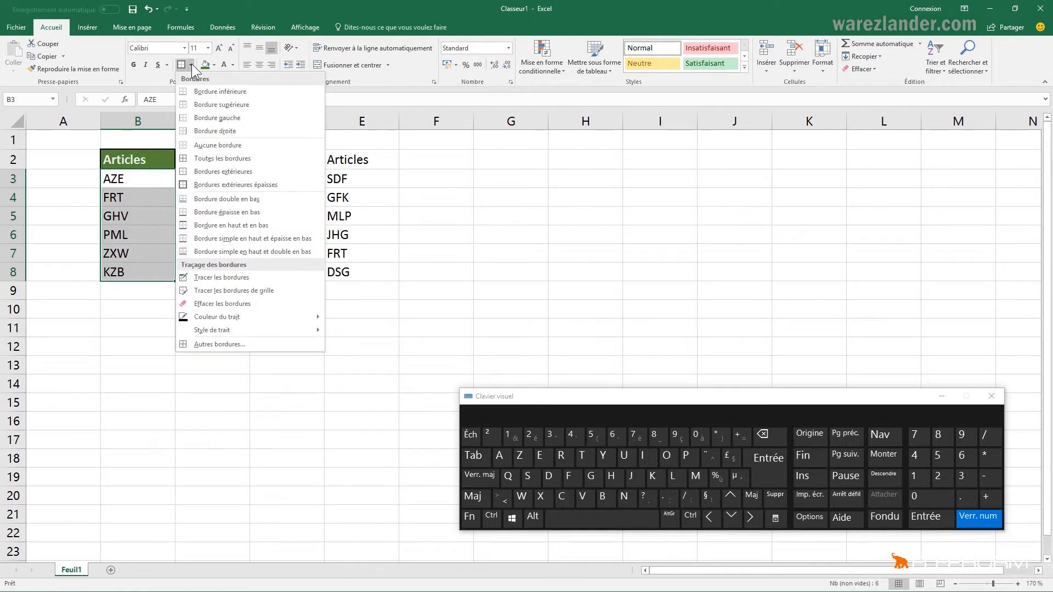
click(207, 158)
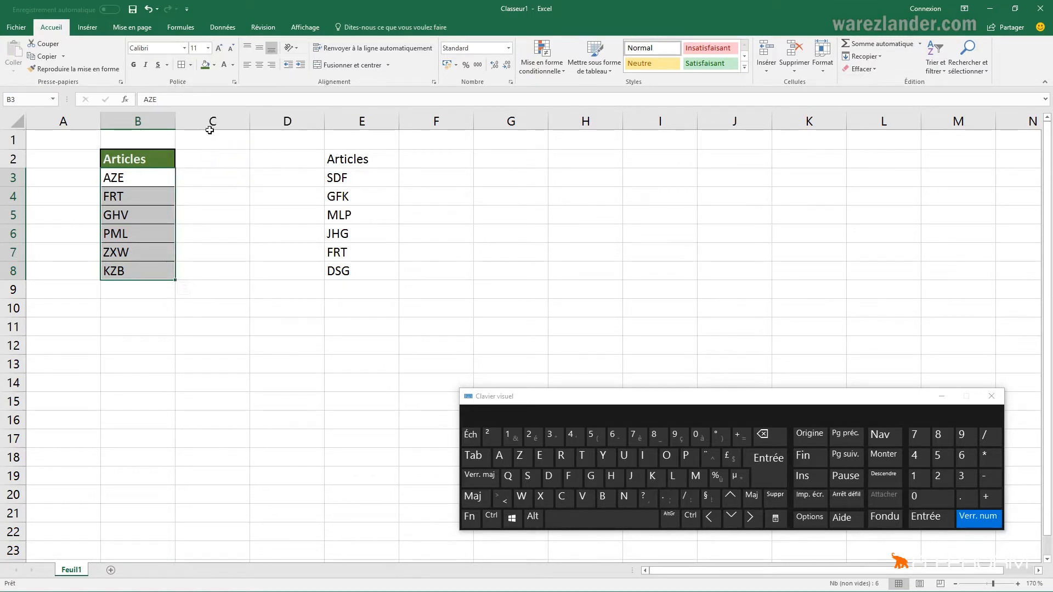
click(213, 65)
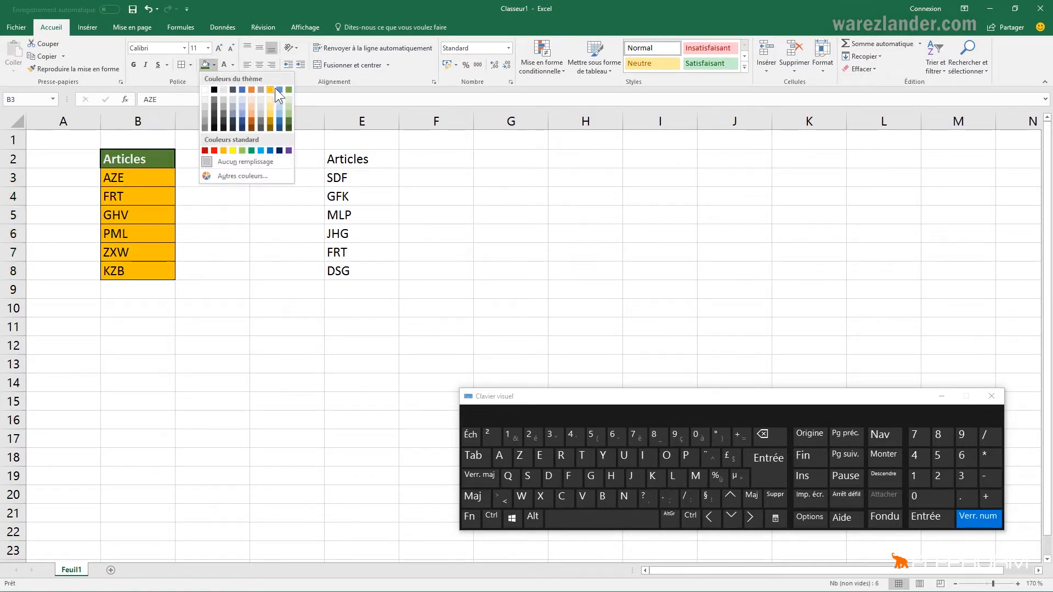
click(289, 99)
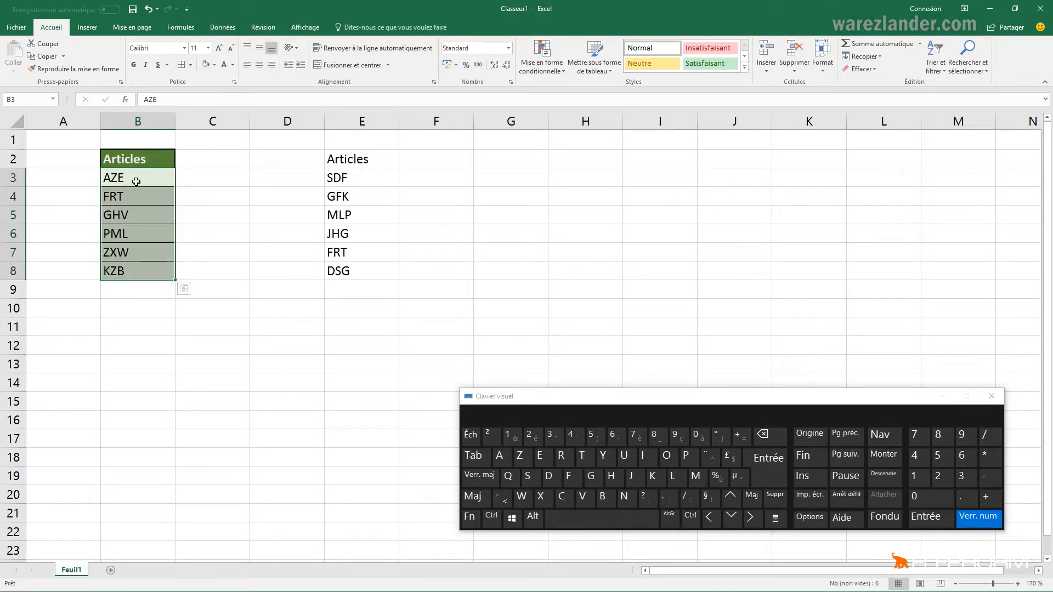
click(137, 182)
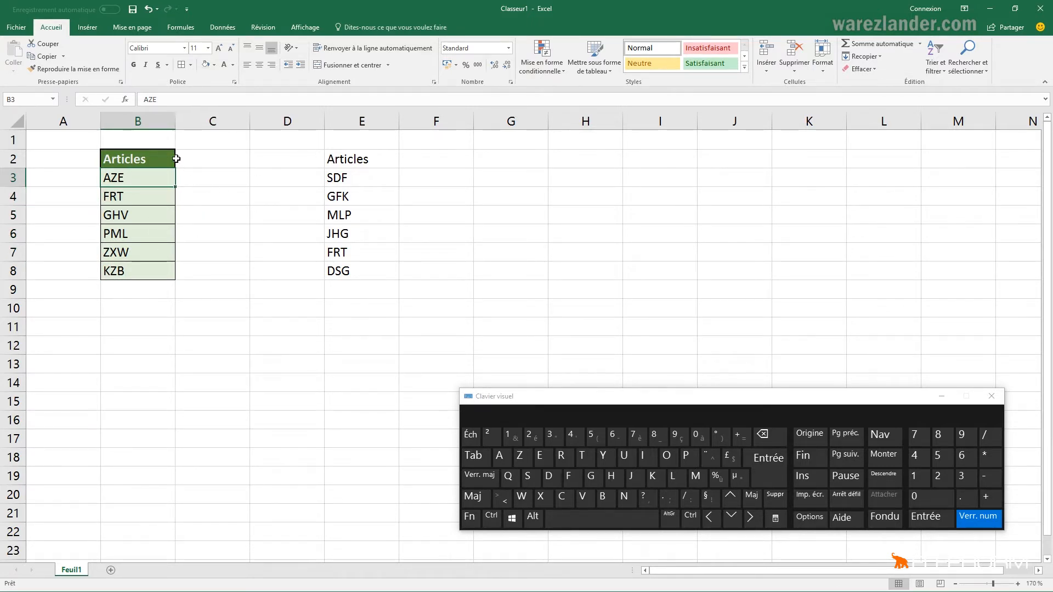
- Copy the formatting of header B2 onto the "Articles" header in E2 with Format Painter
click(156, 159)
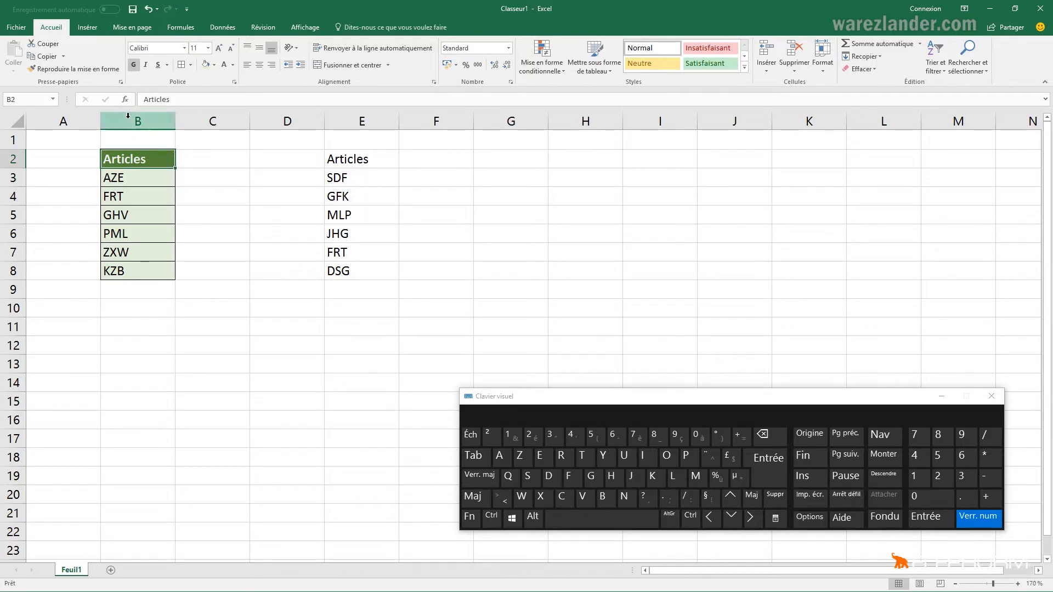
click(86, 68)
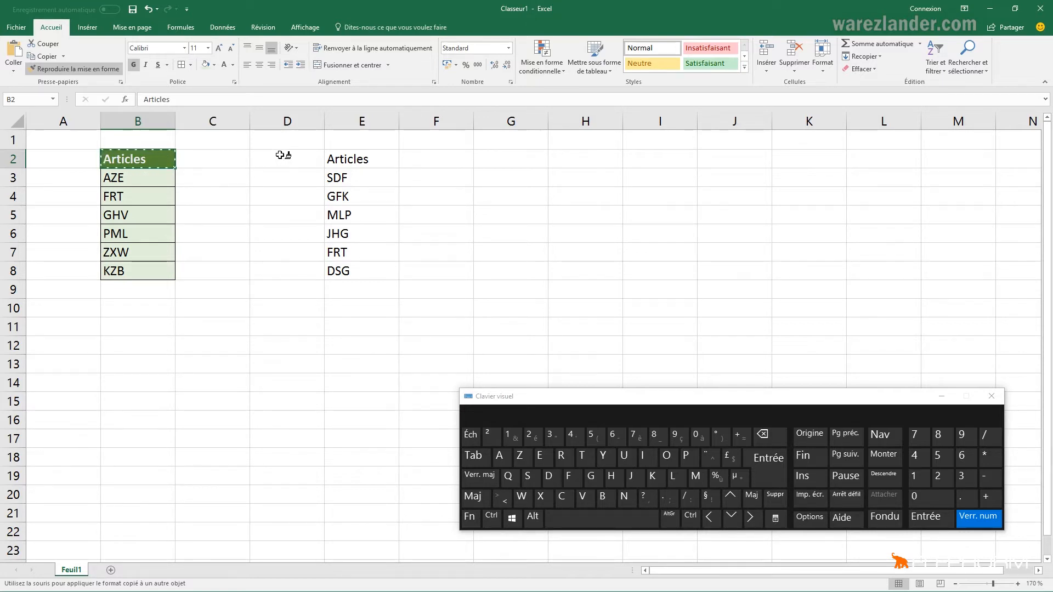
click(363, 160)
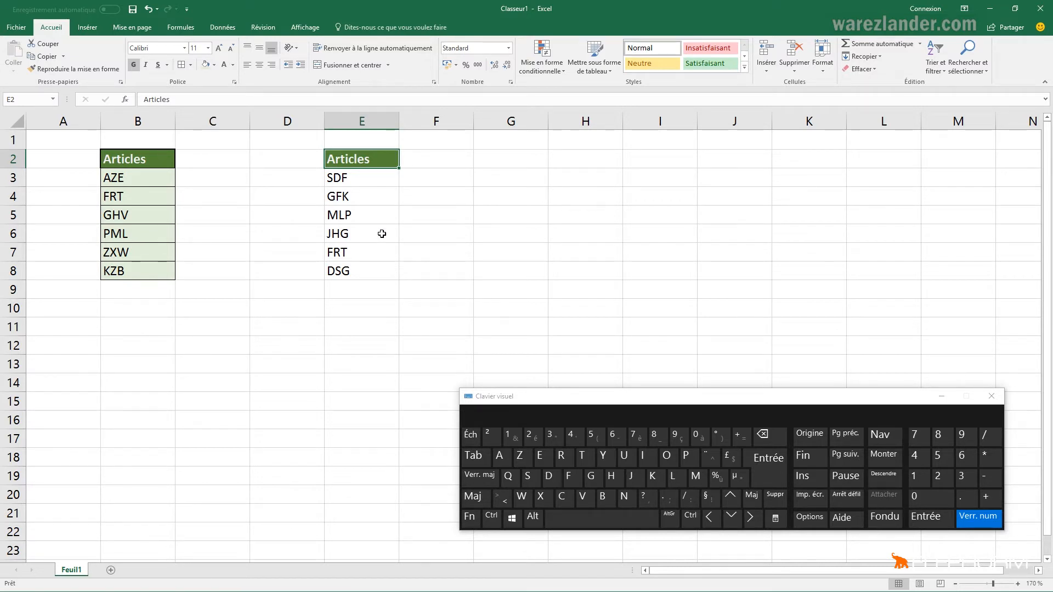
- Copy the formatting of B3 onto the range E3:E5 with Format Painter
click(140, 180)
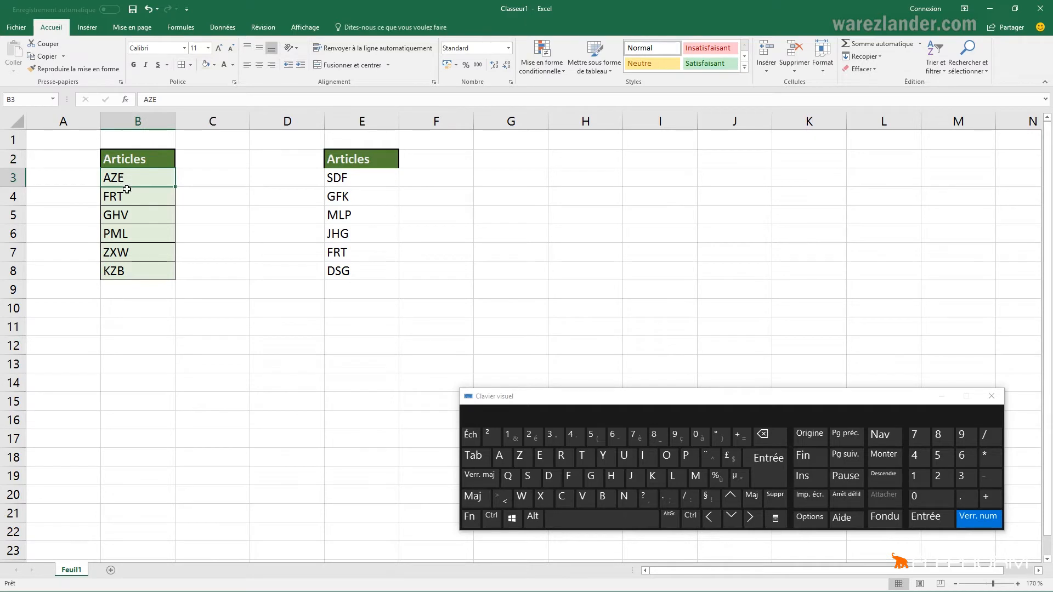
click(74, 70)
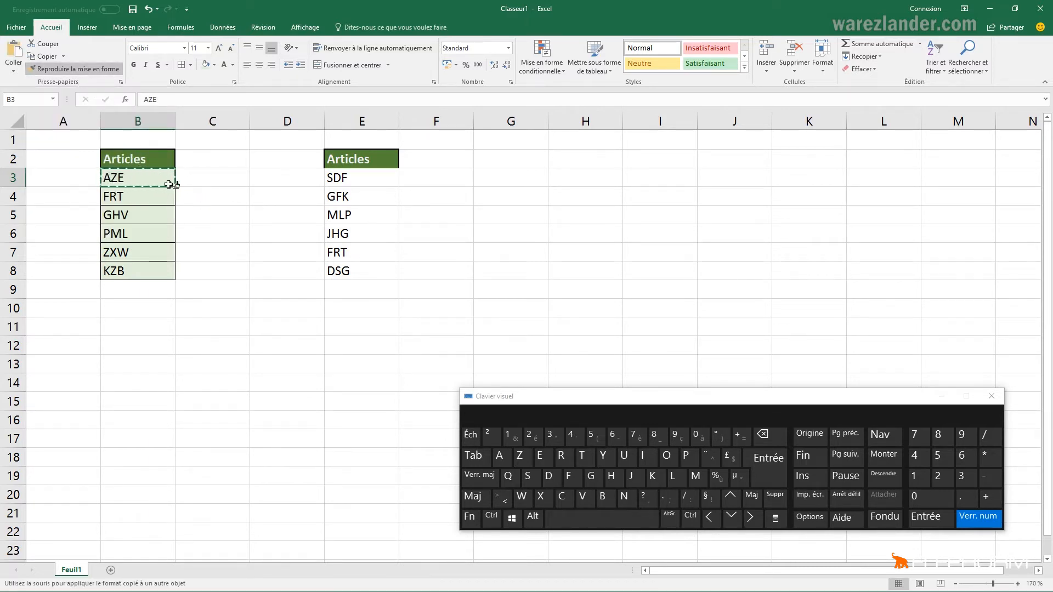
click(359, 178)
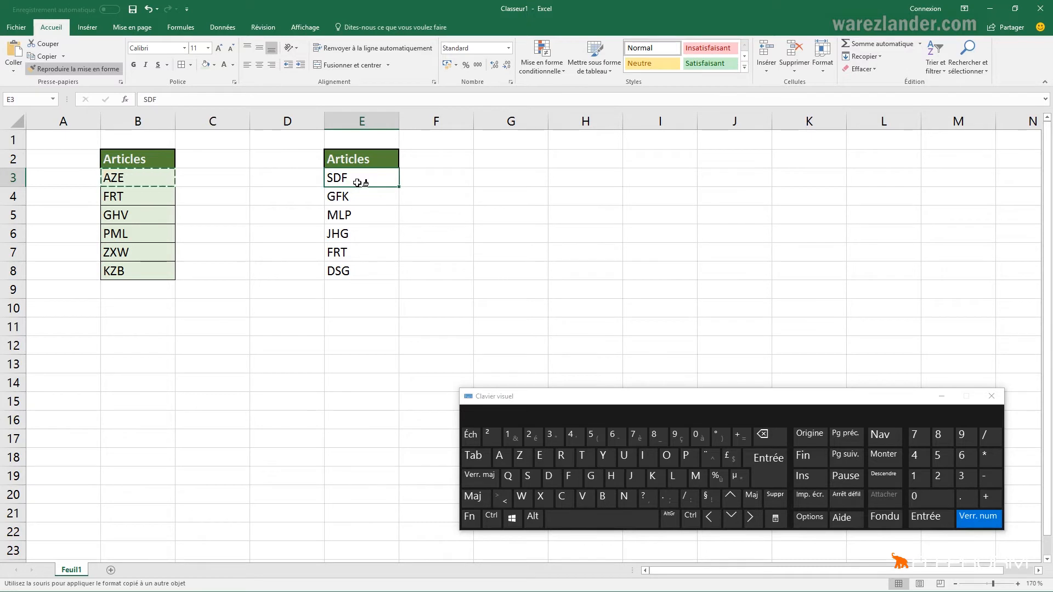
drag(358, 186, 357, 210)
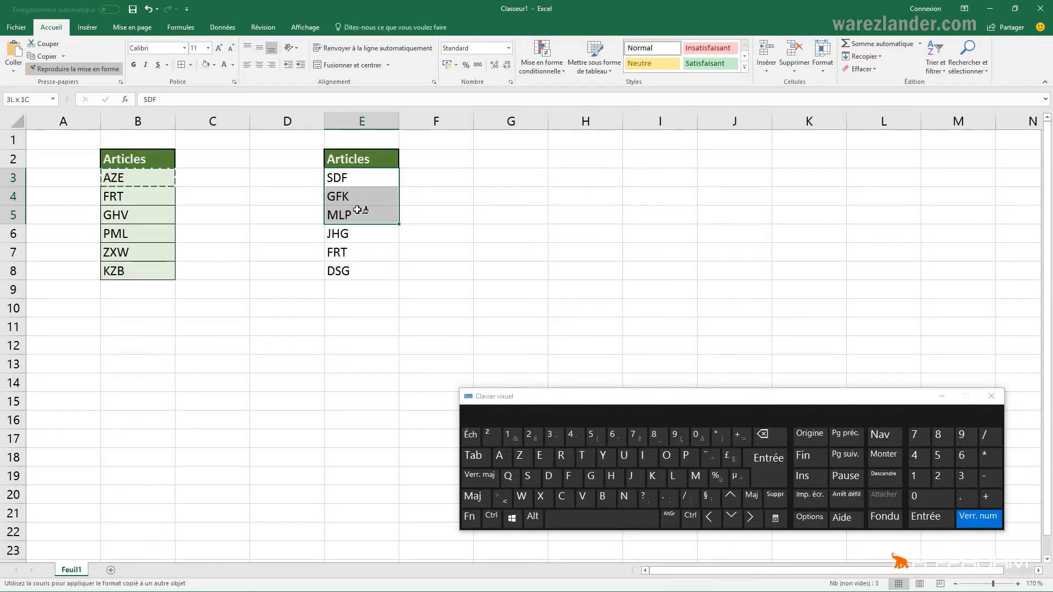
drag(357, 210, 357, 209)
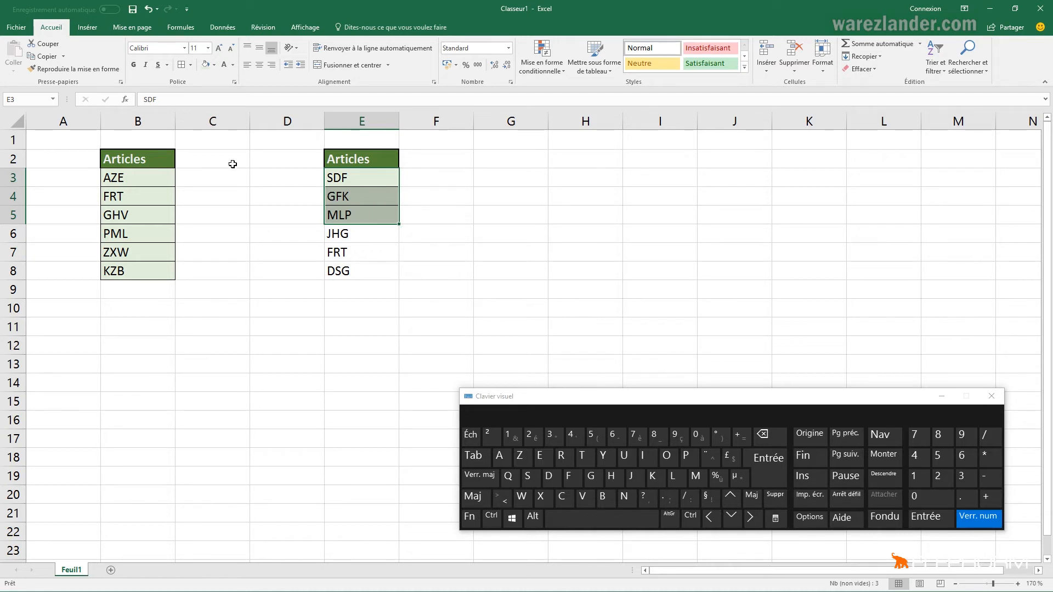
- Lock Format Painter on B4's formatting, apply it one by one to E6, E7 and E8, and exit the painter
click(81, 68)
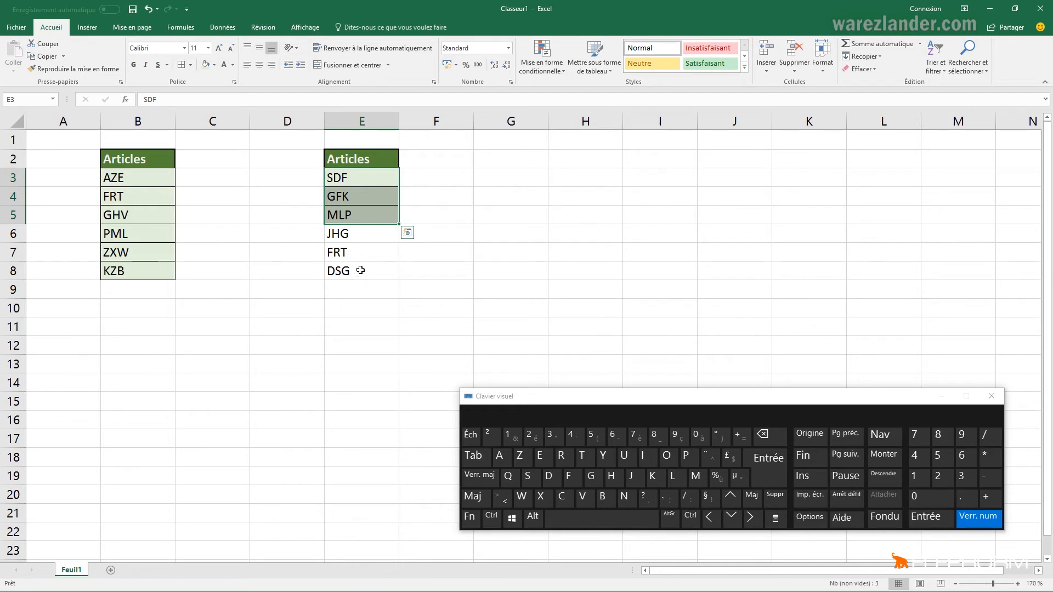
click(133, 200)
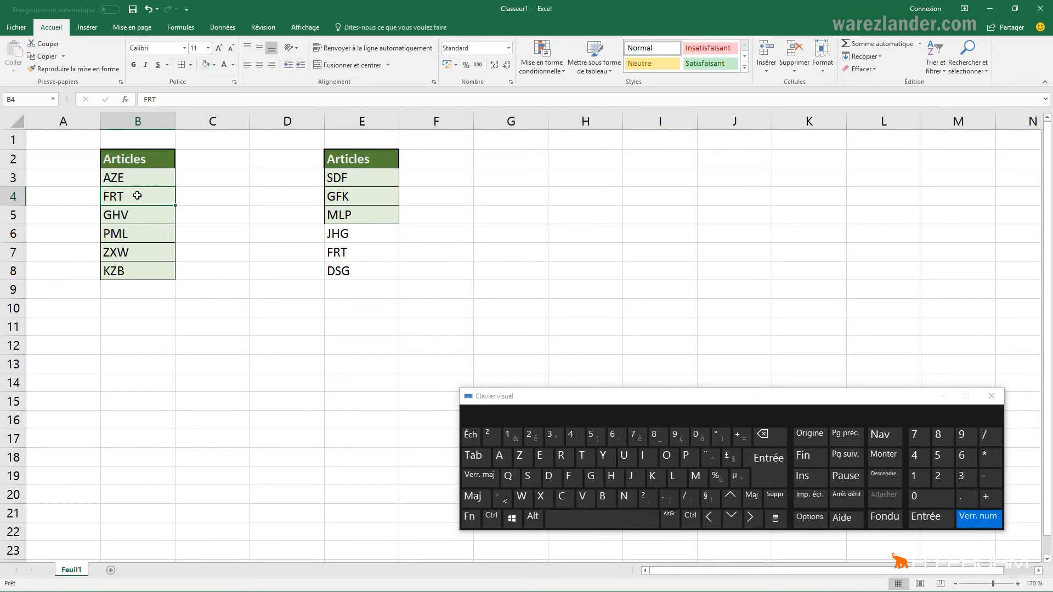
click(68, 68)
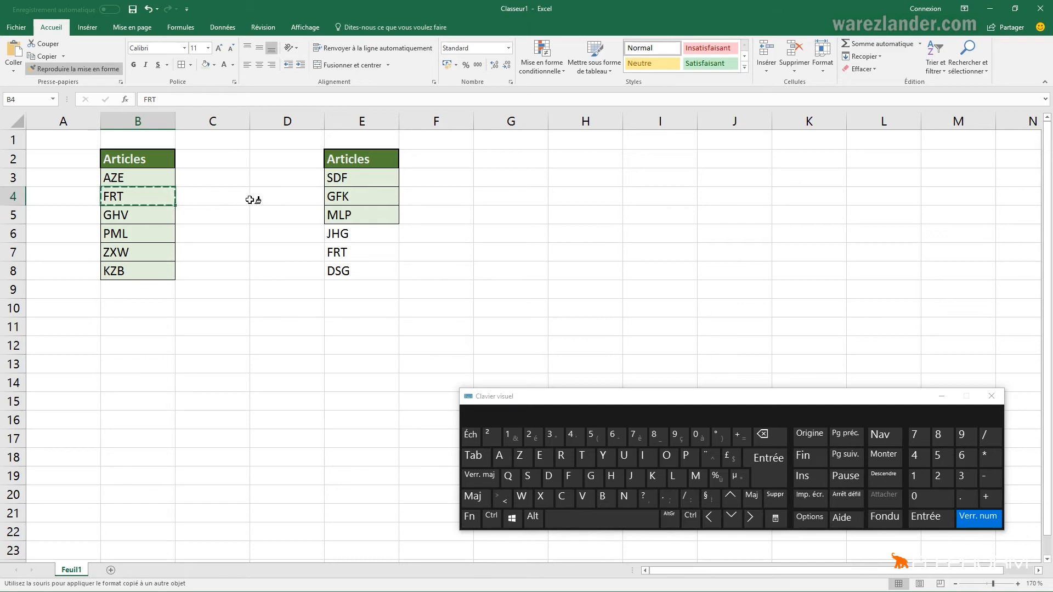
click(357, 234)
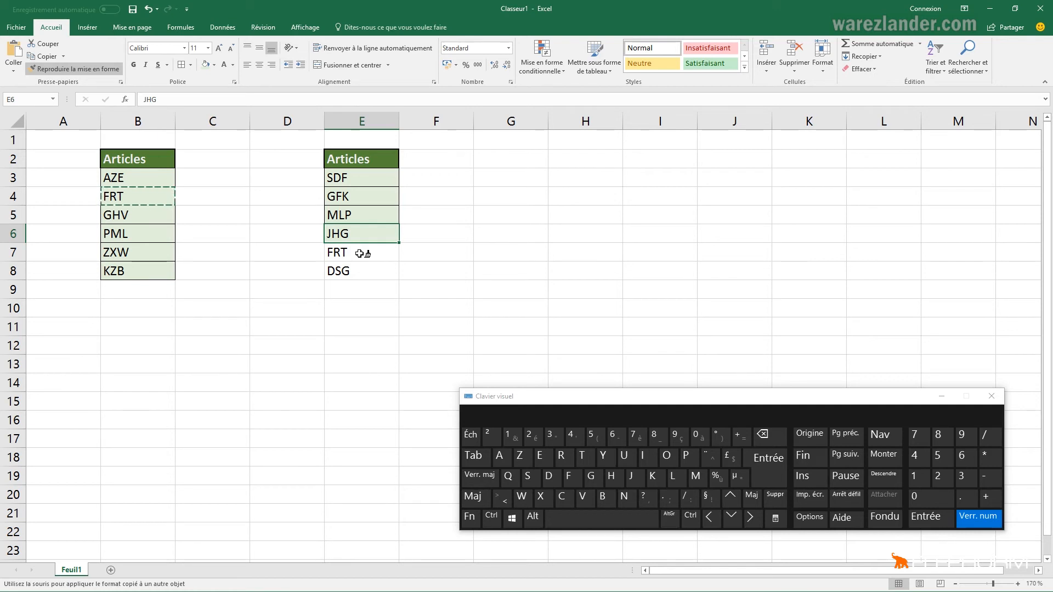
click(362, 254)
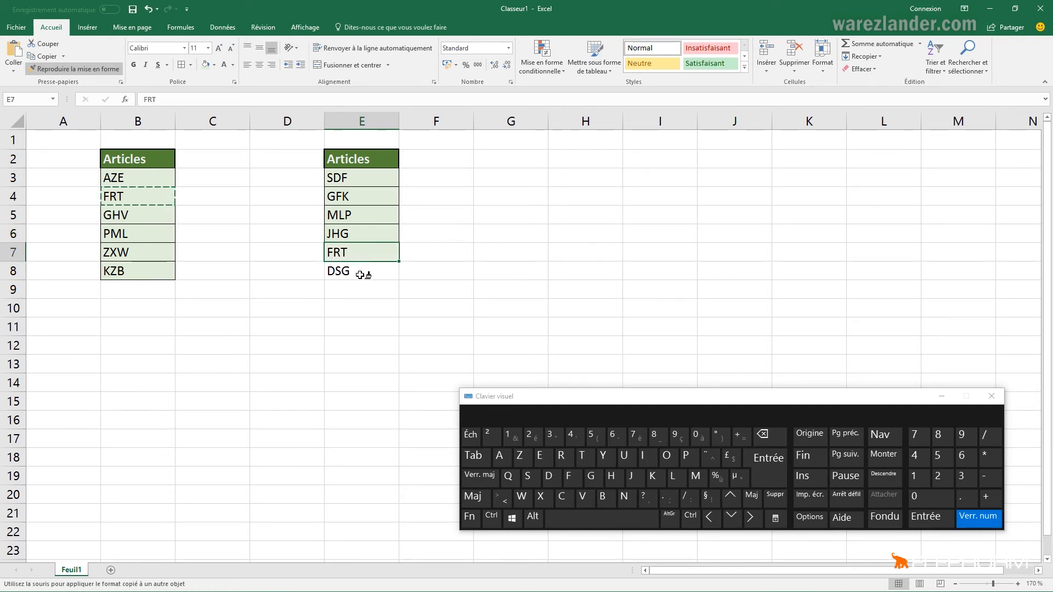
click(362, 274)
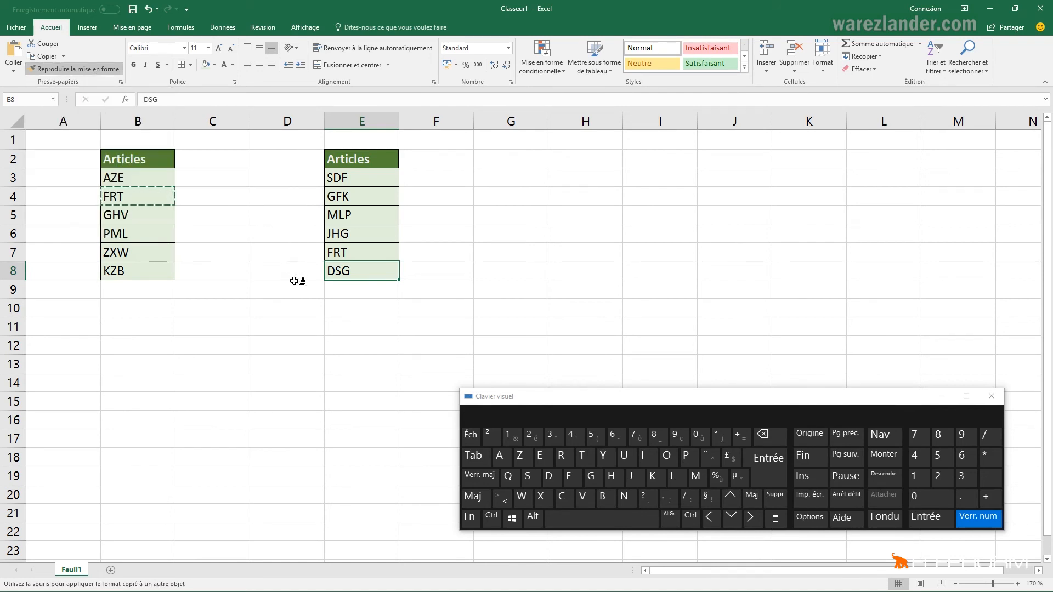
click(472, 439)
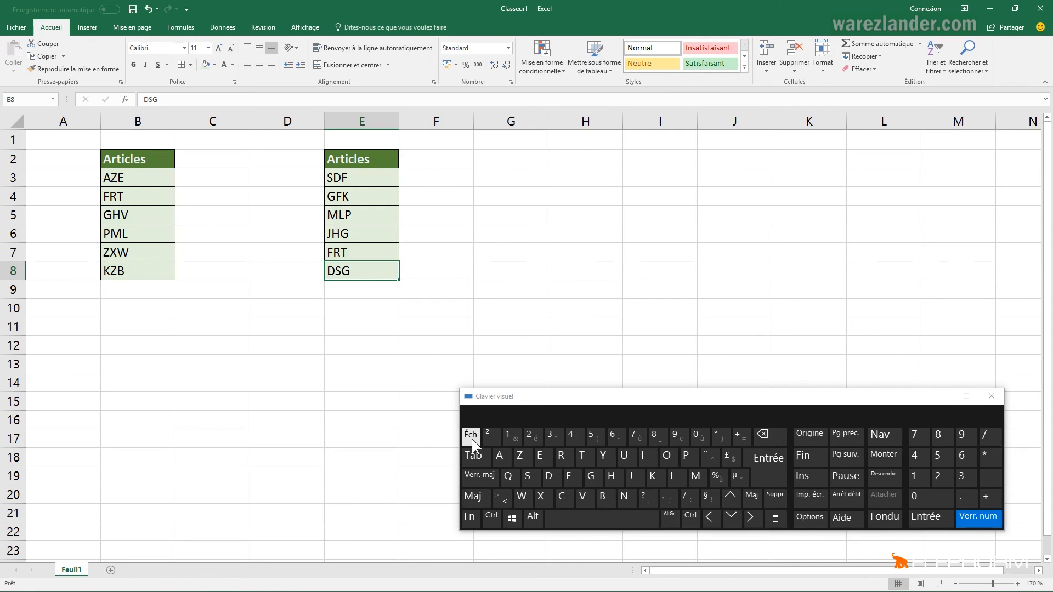
click(428, 290)
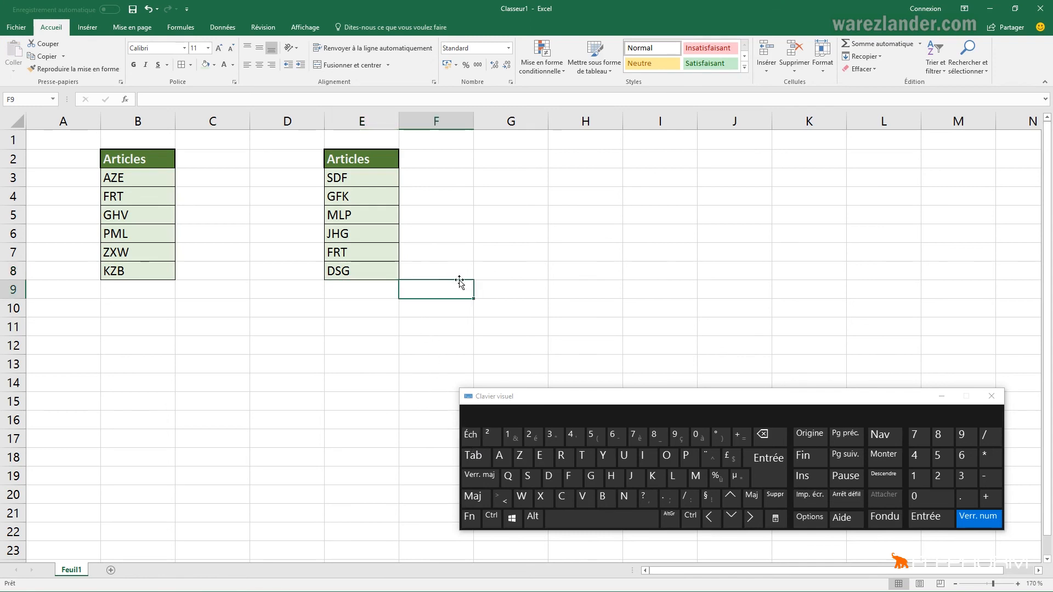
click(576, 261)
click(603, 185)
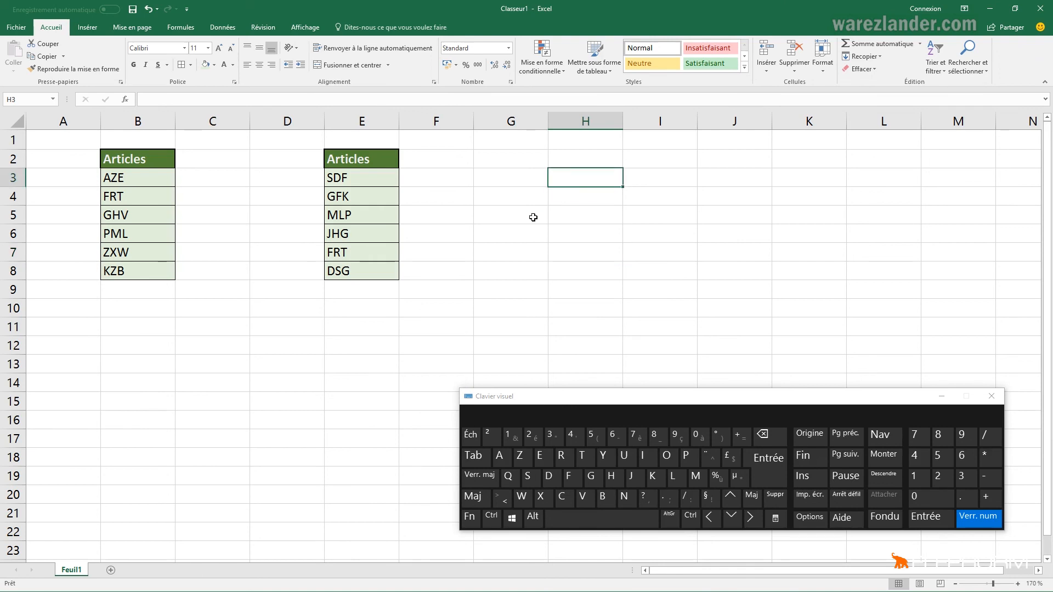